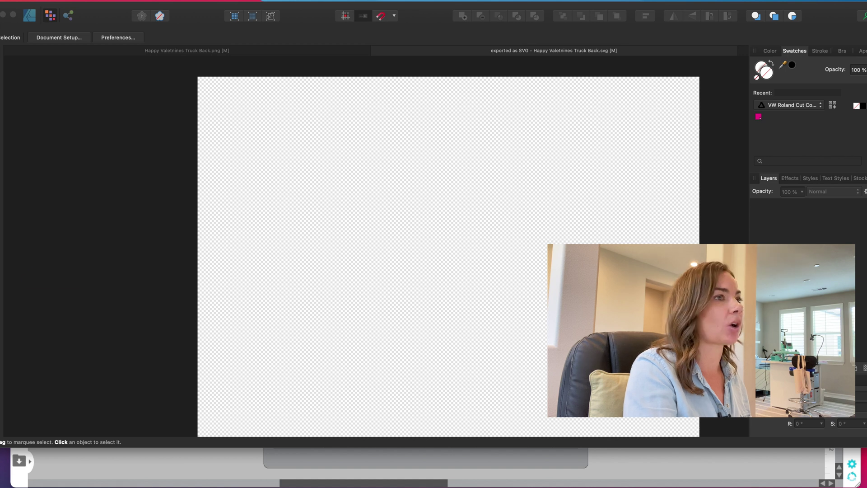
Place the Beach Vibes image on the canvas and enlarge it.
left_click_drag(24, 256, 327, 214)
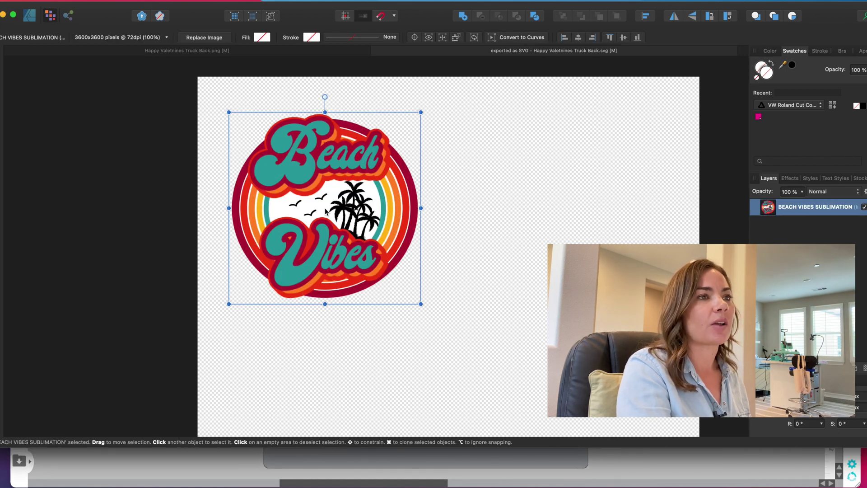
left_click_drag(420, 306, 497, 375)
left_click(542, 375)
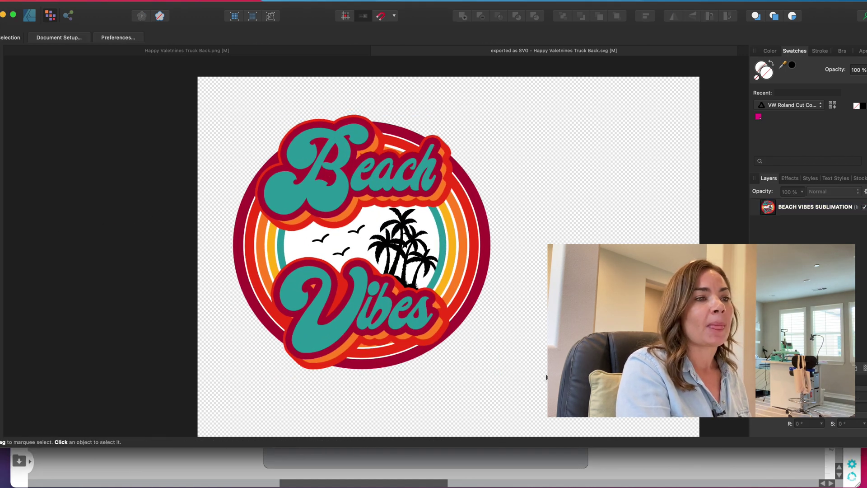
left_click(280, 192)
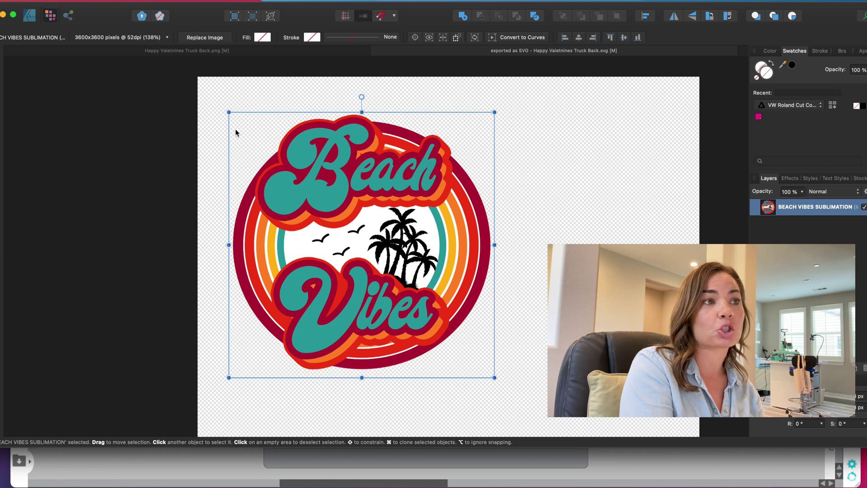
Give the image's stroke the magenta CutContour swatch colour.
left_click(313, 38)
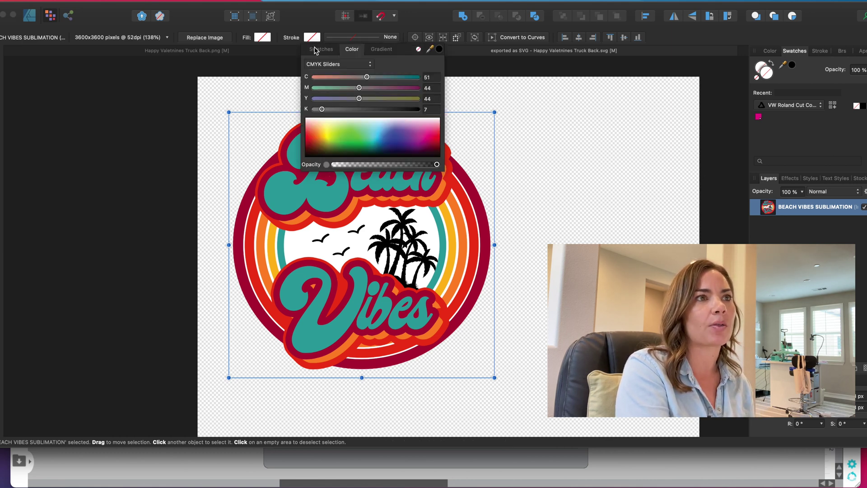
left_click(318, 49)
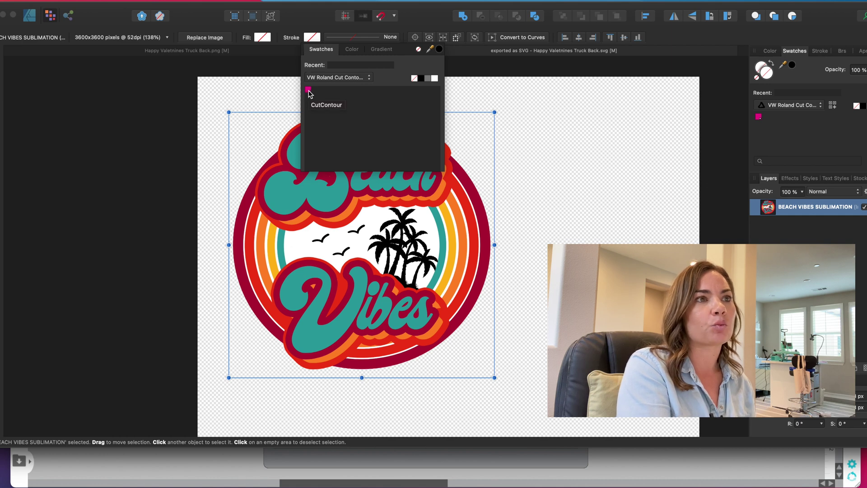
left_click(308, 90)
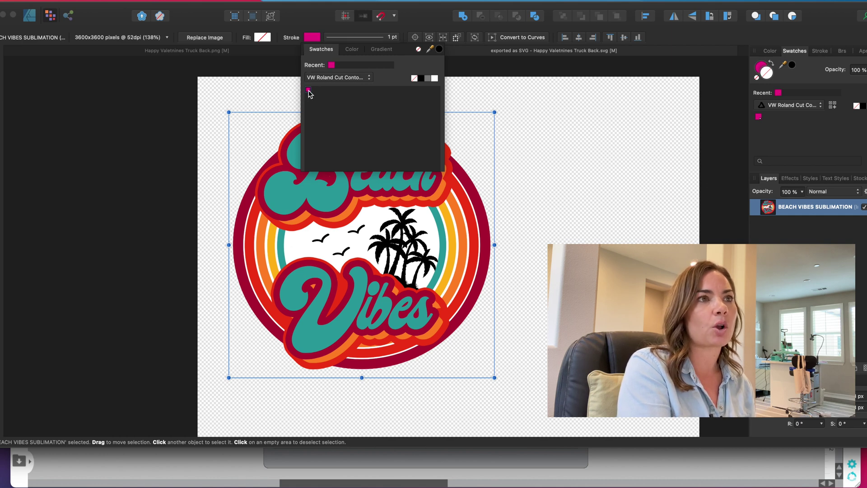
left_click(270, 115)
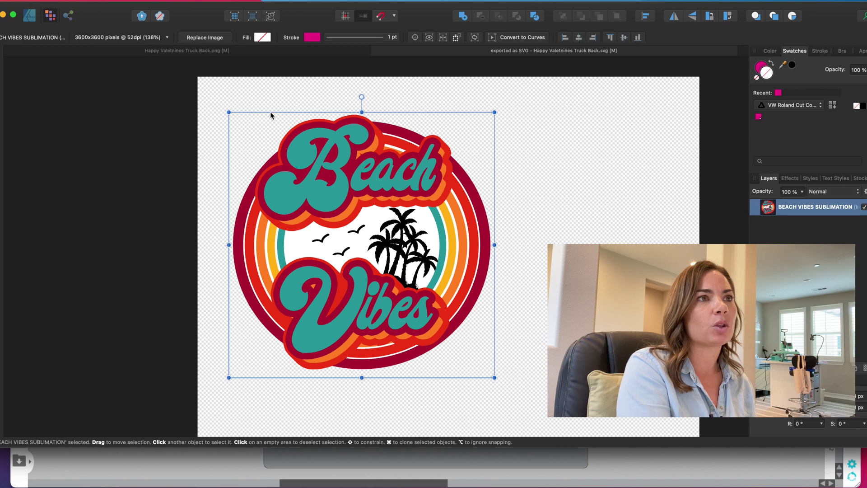
Set a thin stroke width so a fine magenta outline surrounds the image.
left_click(391, 37)
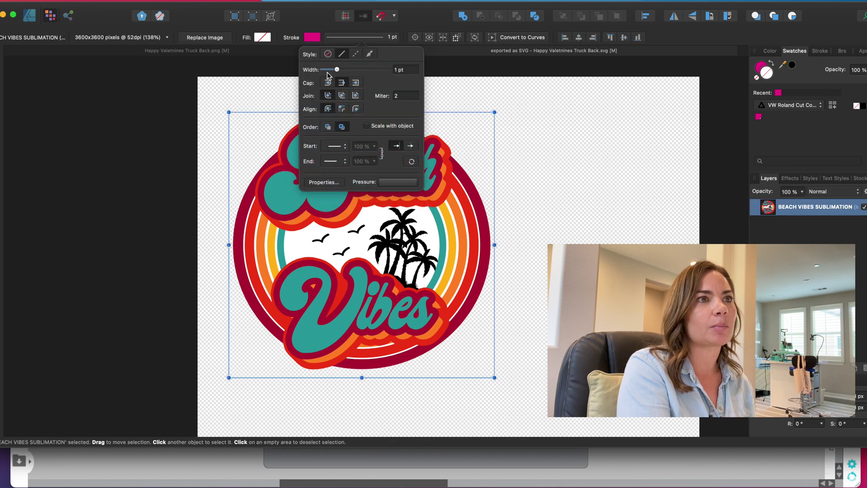
left_click_drag(329, 72, 358, 73)
left_click(280, 91)
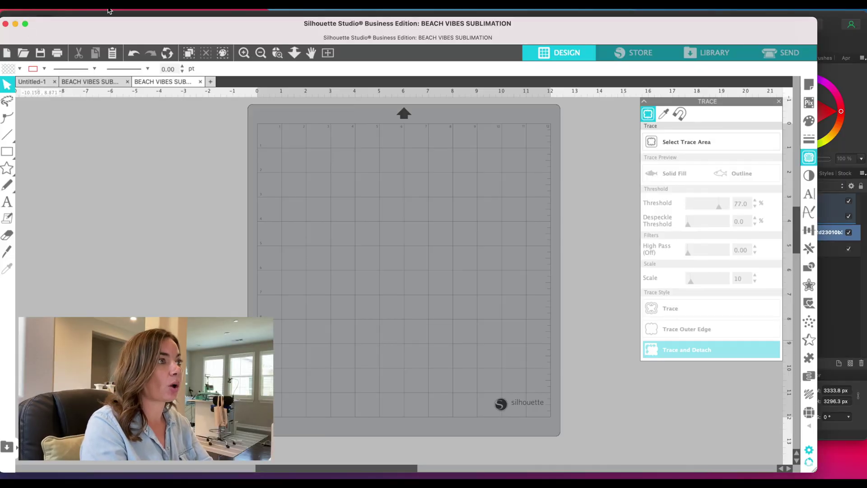
Open the Beach Vibes PNG from the Summer Sublimation Bundle folder in Silhouette Studio.
left_click(107, 10)
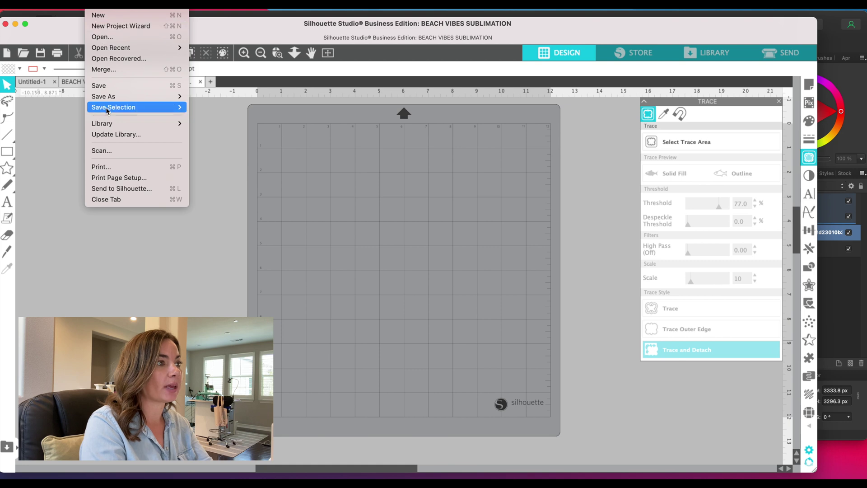
left_click(285, 152)
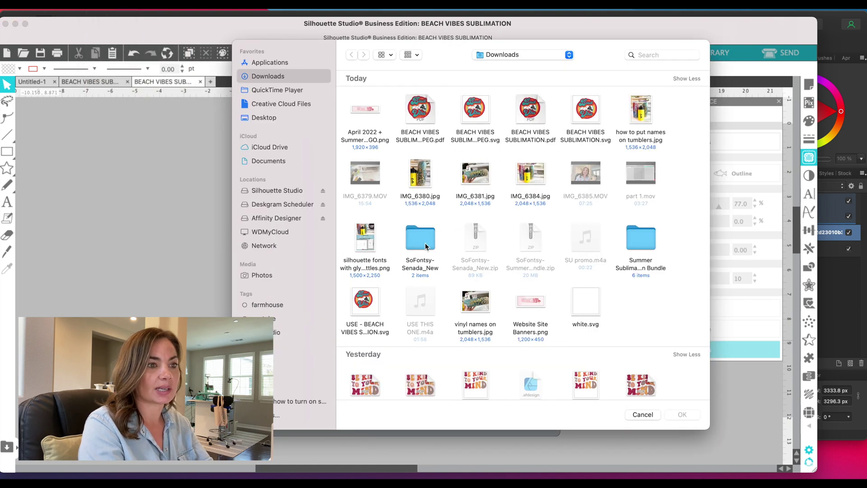
double_click(627, 272)
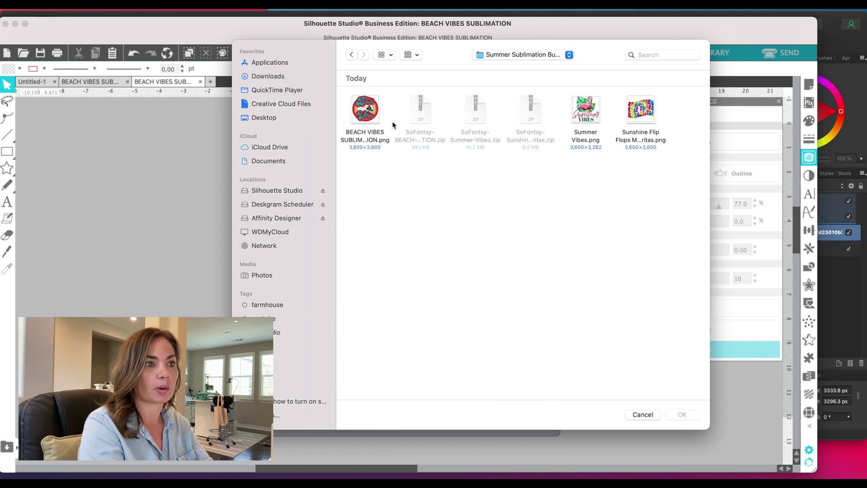
left_click(374, 114)
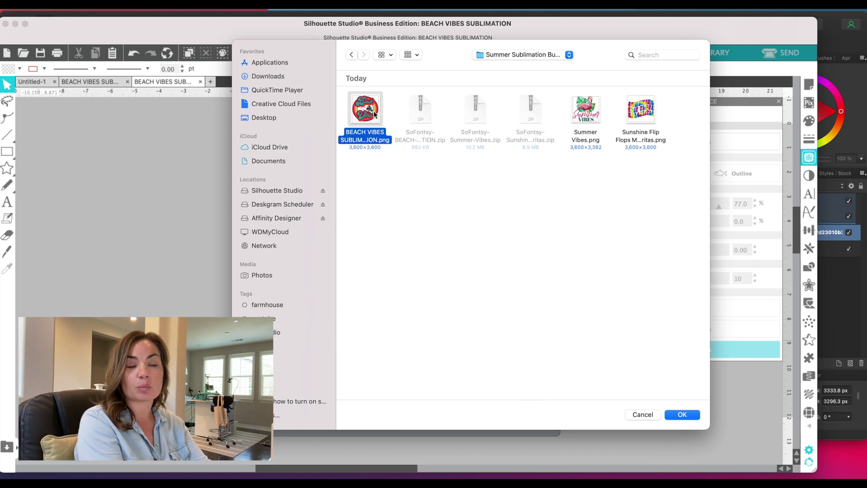
left_click(682, 415)
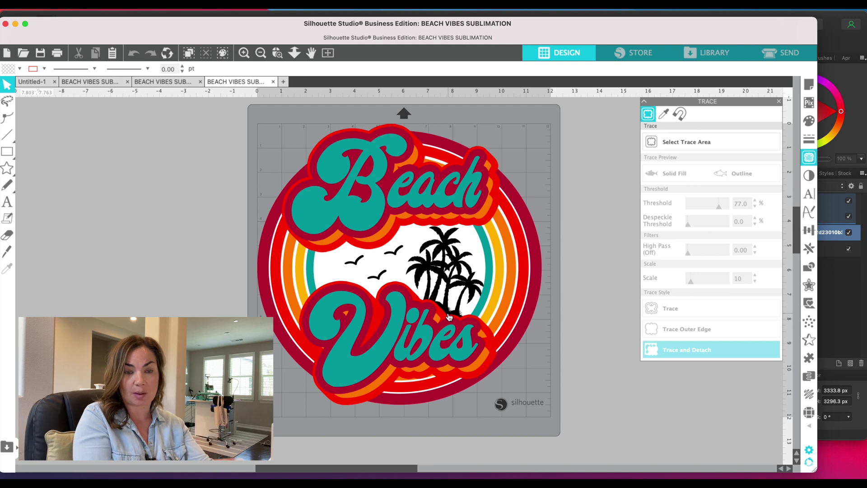
Shrink the Beach Vibes image to about 8.6 by 8.5 inches and centre it on the mat.
left_click(420, 311)
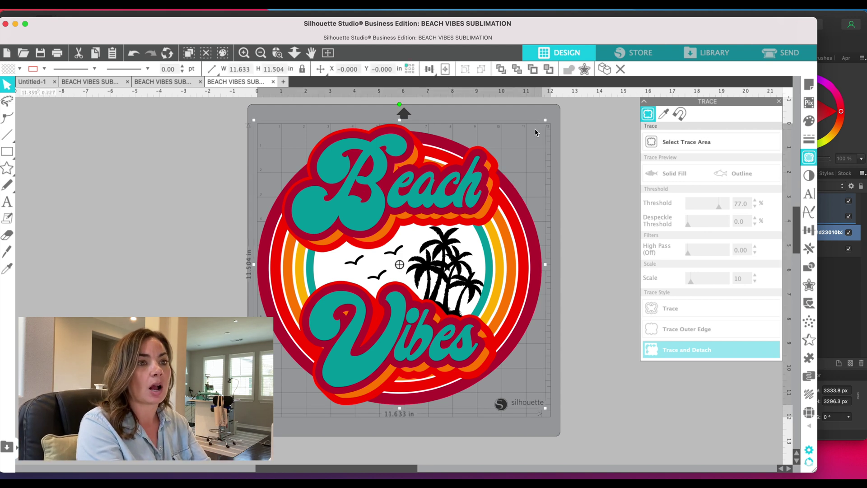
left_click_drag(545, 120, 478, 200)
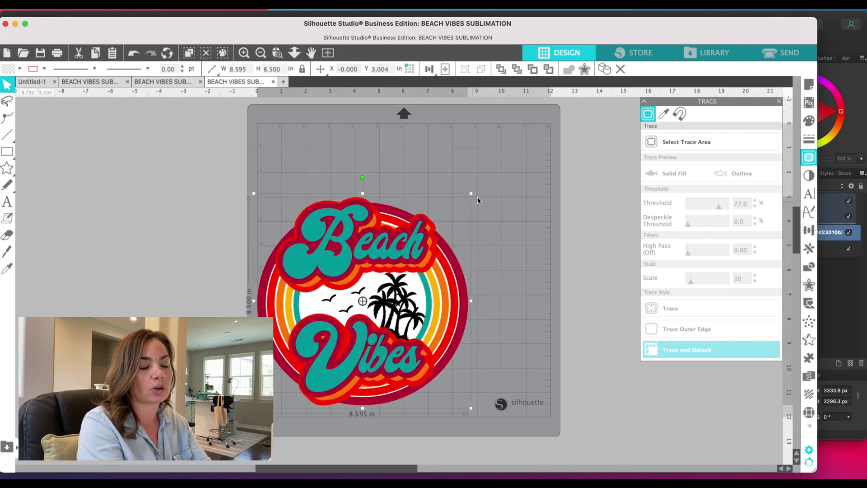
left_click_drag(451, 279, 489, 231)
left_click(520, 229)
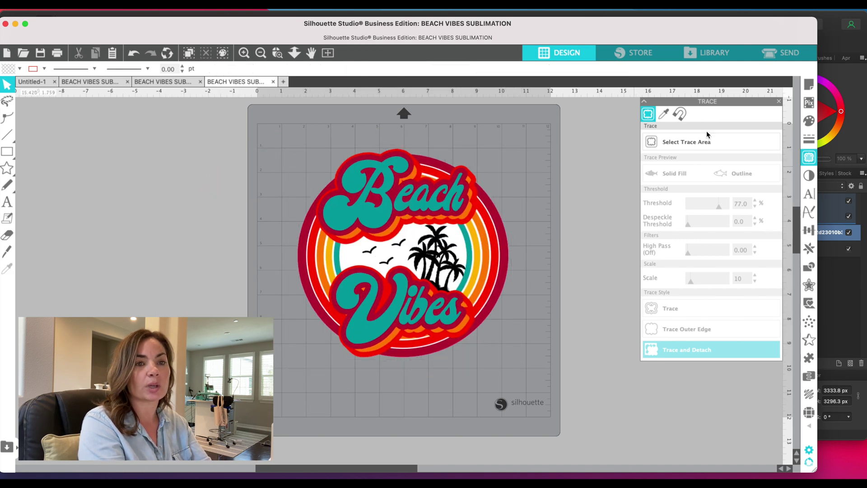
left_click(779, 101)
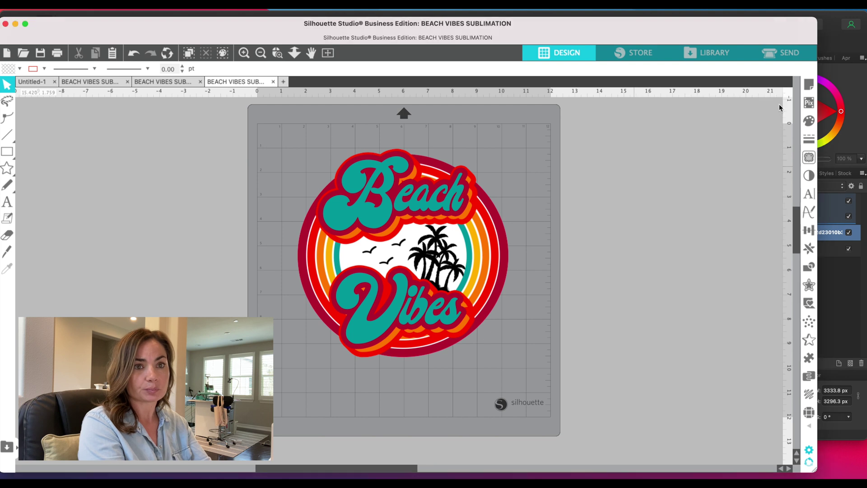
Trace the whole Beach Vibes design at an 83% threshold using Trace and Detach.
left_click(808, 158)
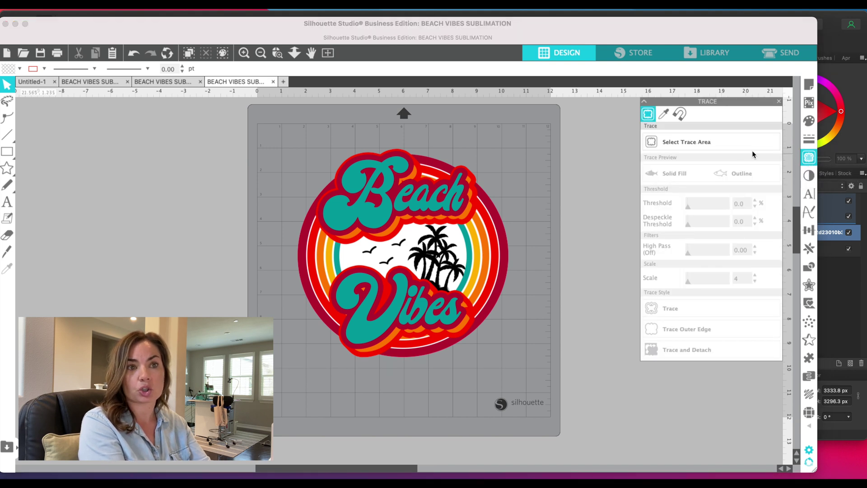
left_click(719, 146)
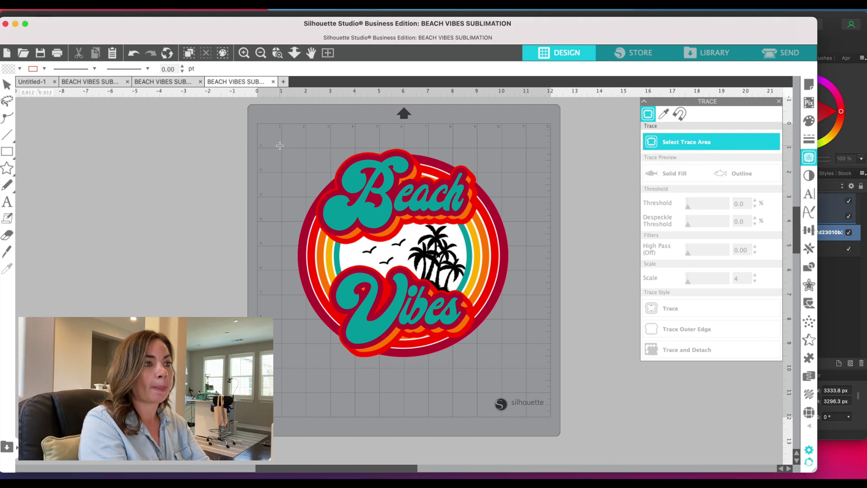
mouse_move(274, 141)
left_mouse_down()
mouse_move(432, 291)
mouse_move(495, 381)
mouse_move(529, 383)
left_mouse_up()
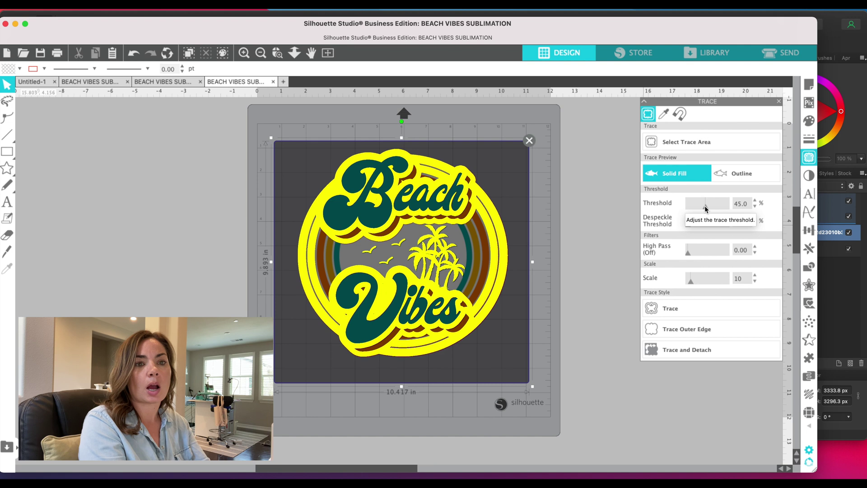
left_click_drag(706, 208, 721, 210)
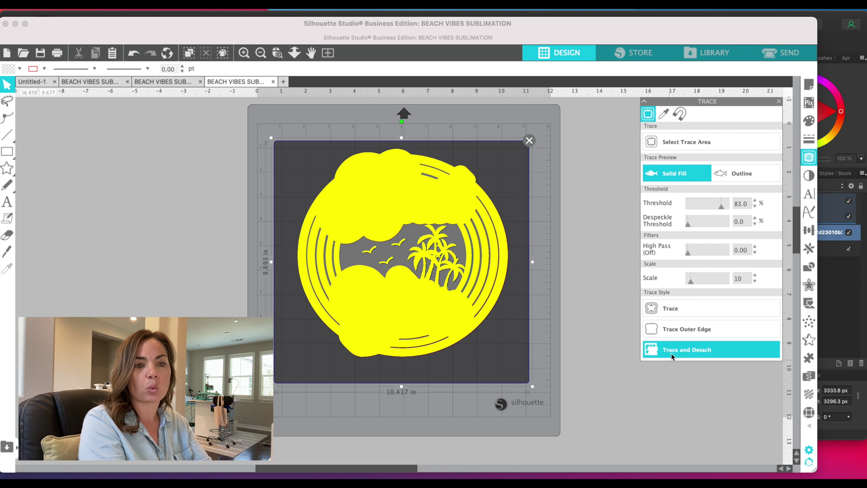
left_click(670, 354)
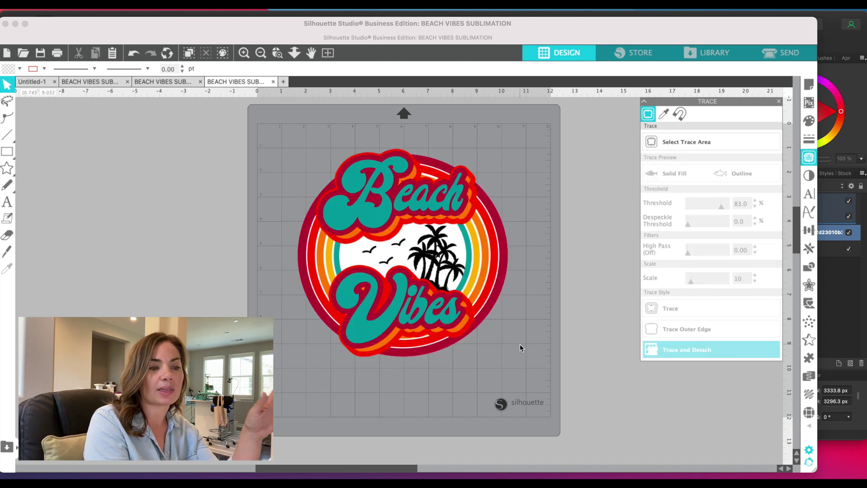
Move the image aside to check the leftover trace lines, then return it to the mat.
left_click_drag(434, 305, 8, 291)
left_click(232, 171)
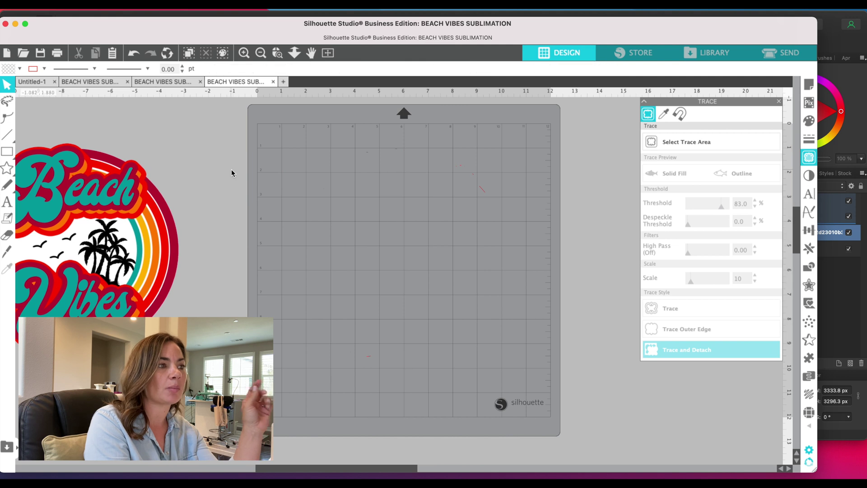
left_click_drag(120, 213, 188, 213)
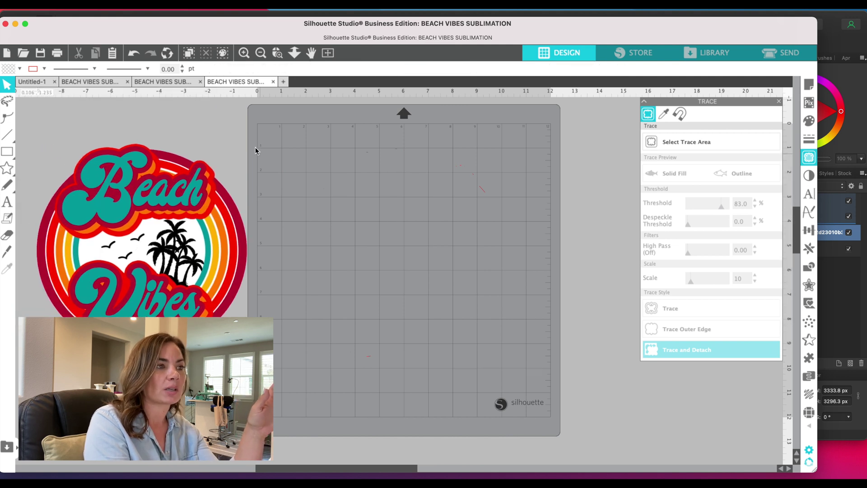
mouse_move(255, 151)
left_mouse_down()
mouse_move(474, 354)
mouse_move(529, 388)
mouse_move(348, 180)
mouse_move(277, 126)
left_mouse_up()
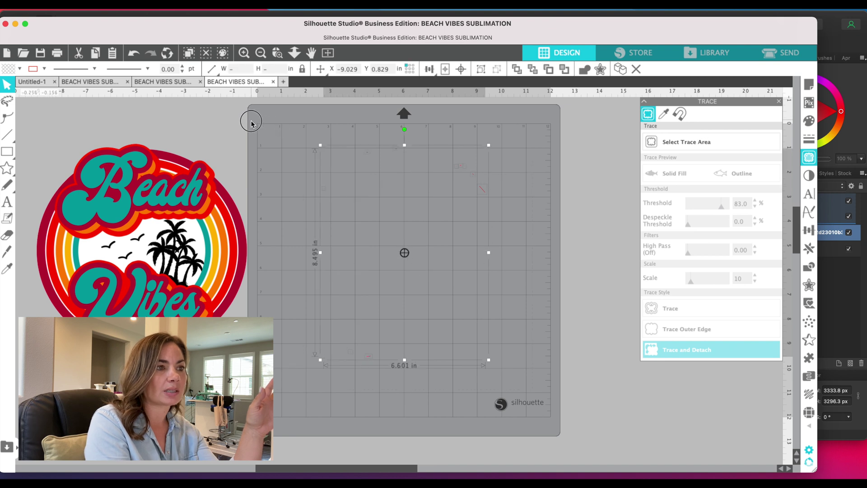
left_click(405, 305)
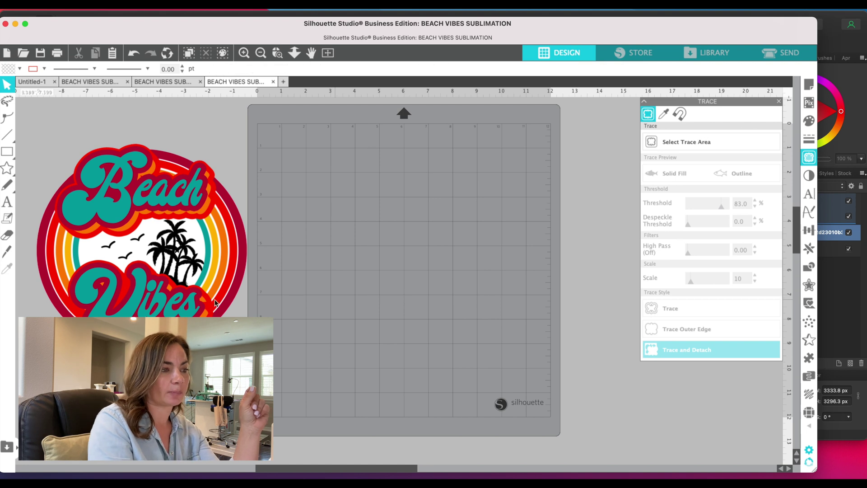
left_click_drag(173, 305, 415, 301)
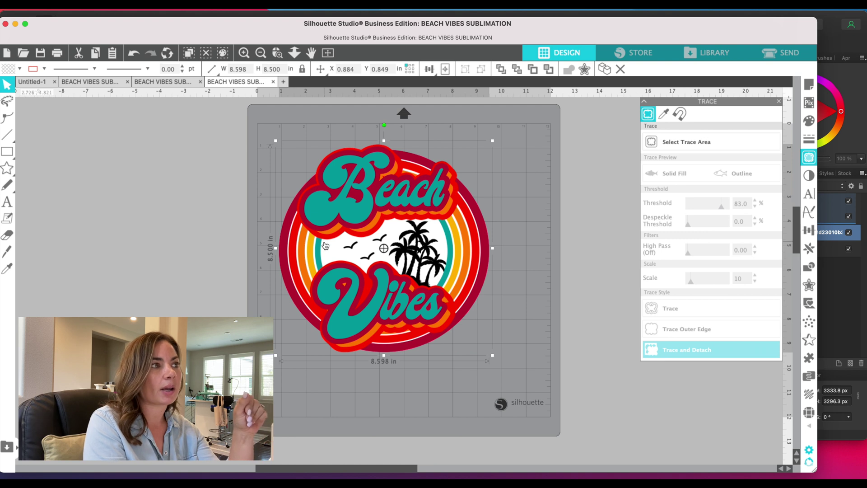
Save the design as a Portable Document Format file named 'USE THIS ONE - BEACH VIBES SUBLIMATION'.
left_click(100, 6)
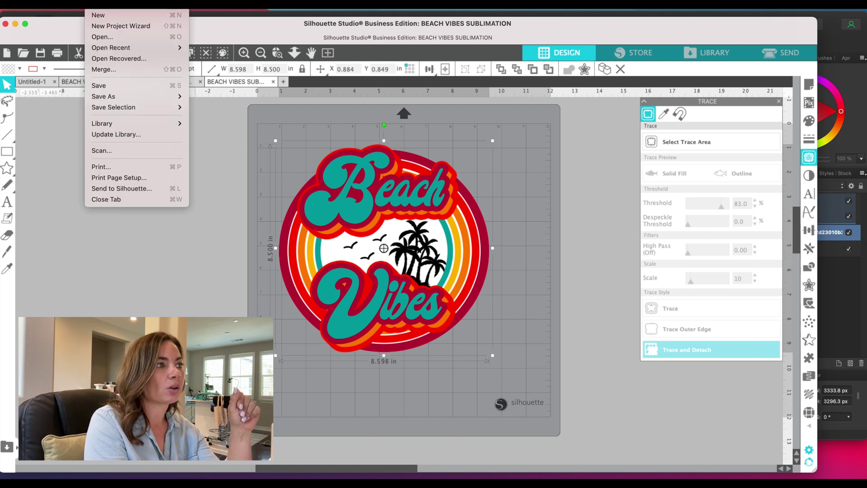
mouse_move(125, 97)
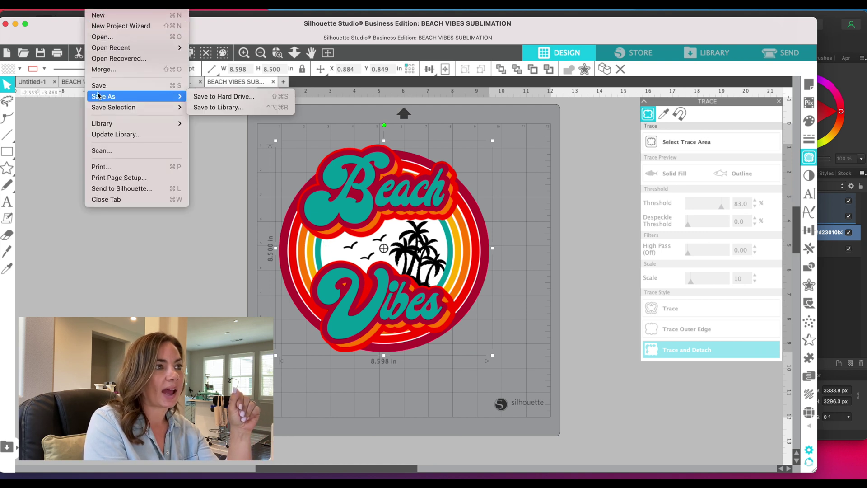
left_click(206, 97)
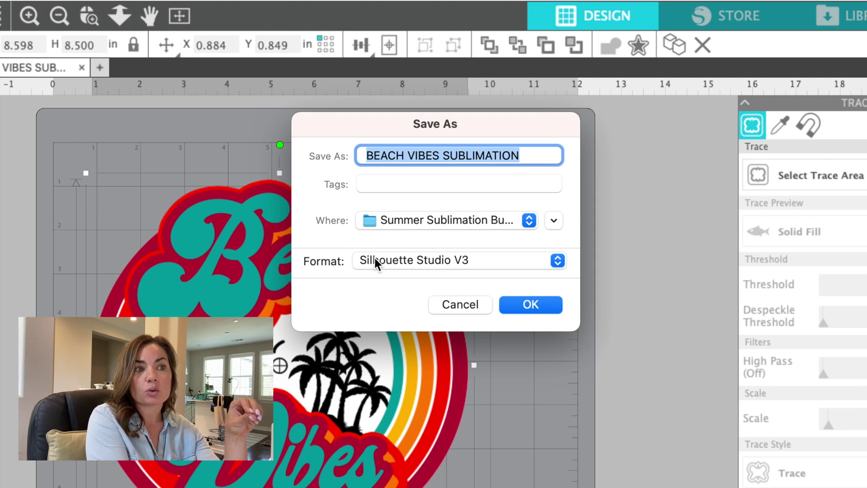
left_click(375, 259)
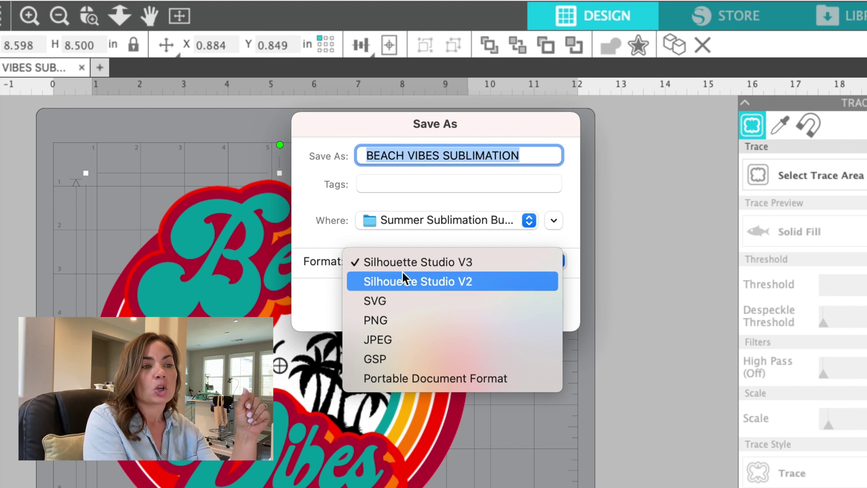
left_click(395, 380)
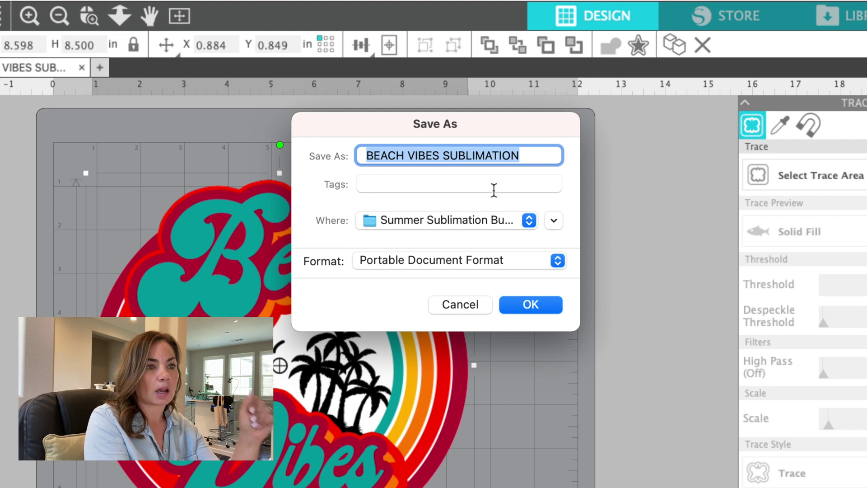
key("Left")
type("USE THI")
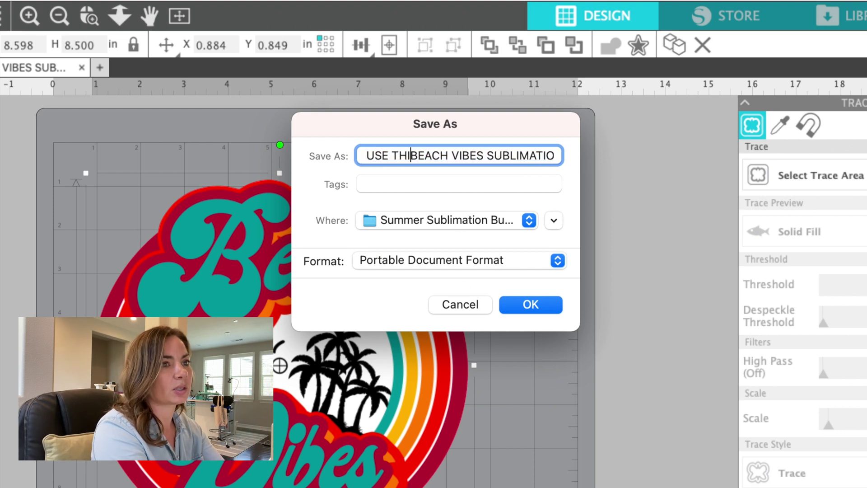
type("S ONE -")
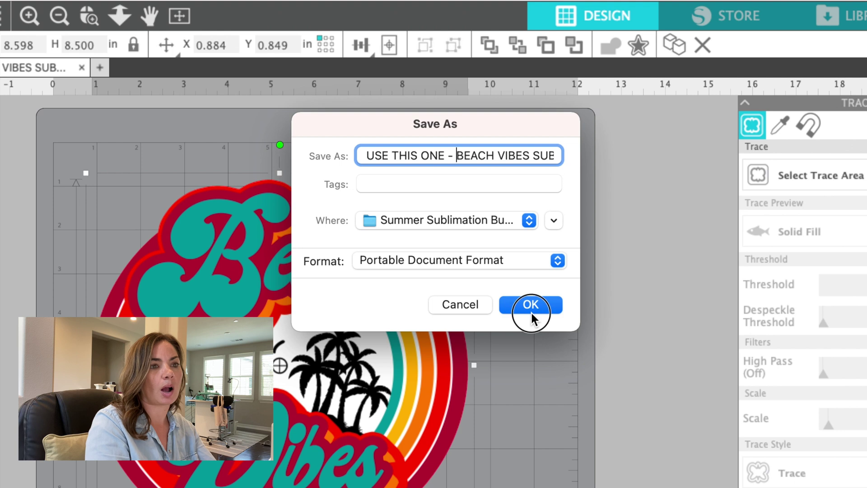
left_click(532, 312)
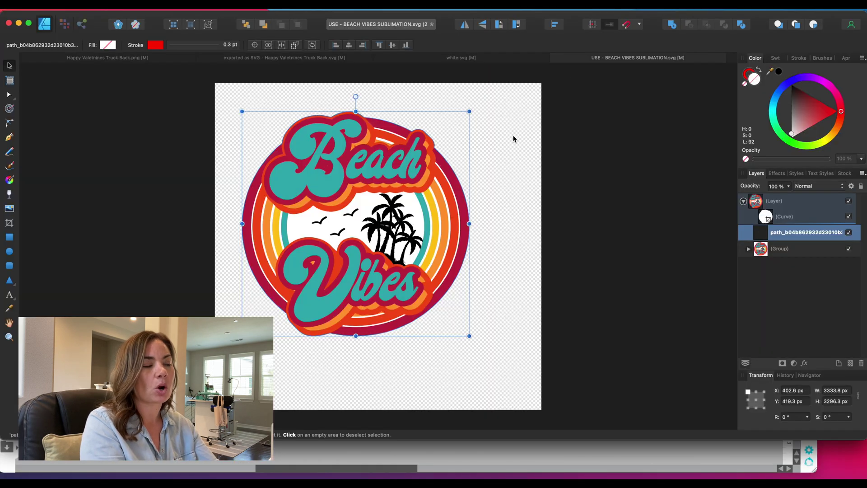
Check Silhouette Studio behind Affinity Designer, then clear the canvas selection.
left_click_drag(494, 15, 493, 189)
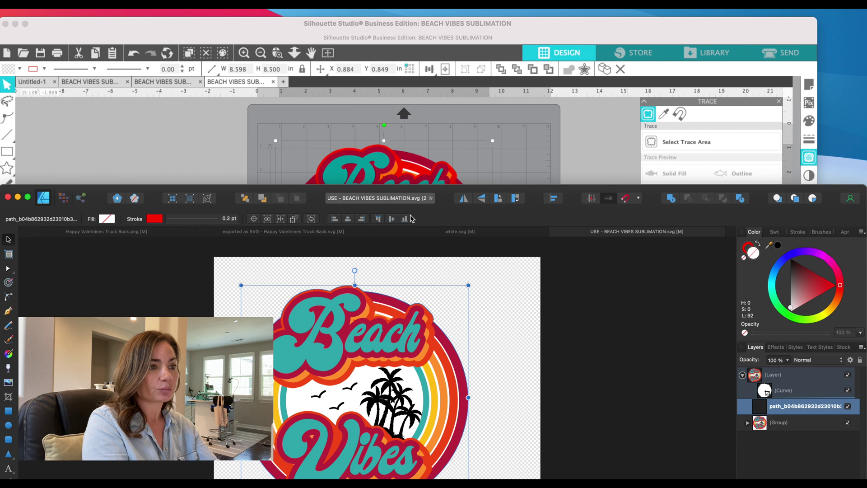
left_click_drag(413, 194, 412, 40)
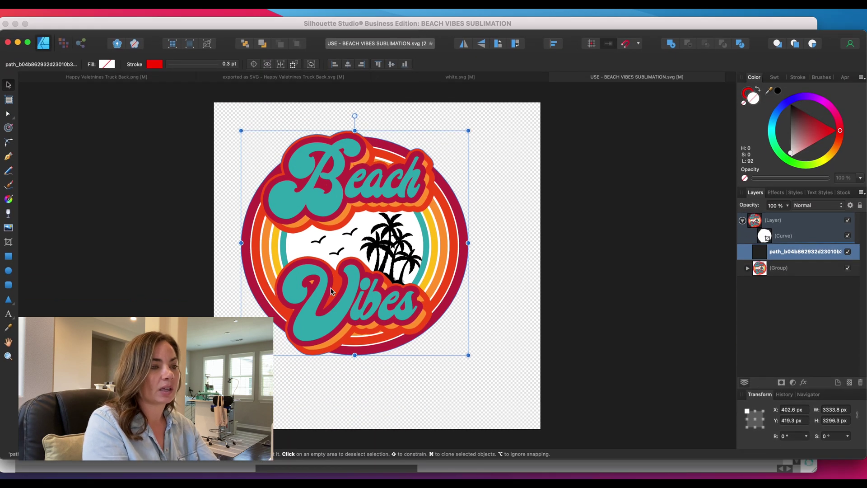
left_click(214, 292)
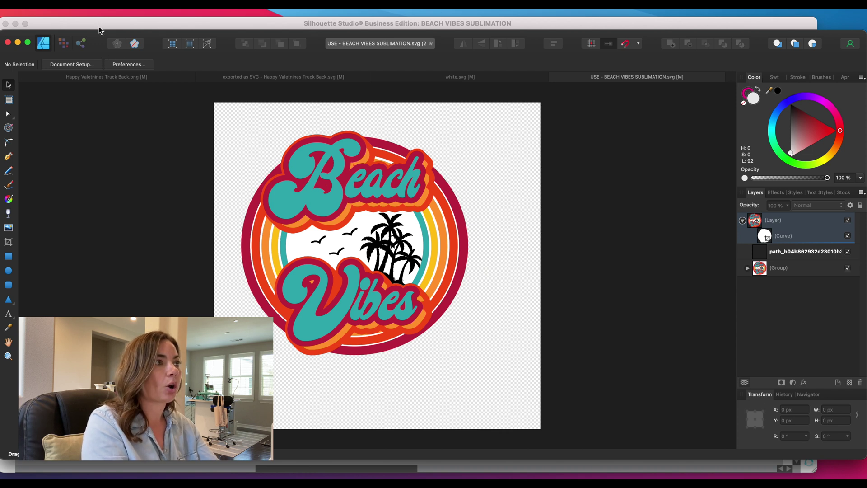
Browse Downloads to the Summer Sublimation Bundle folder and open the USE THIS ONE PDF.
left_click(99, 8)
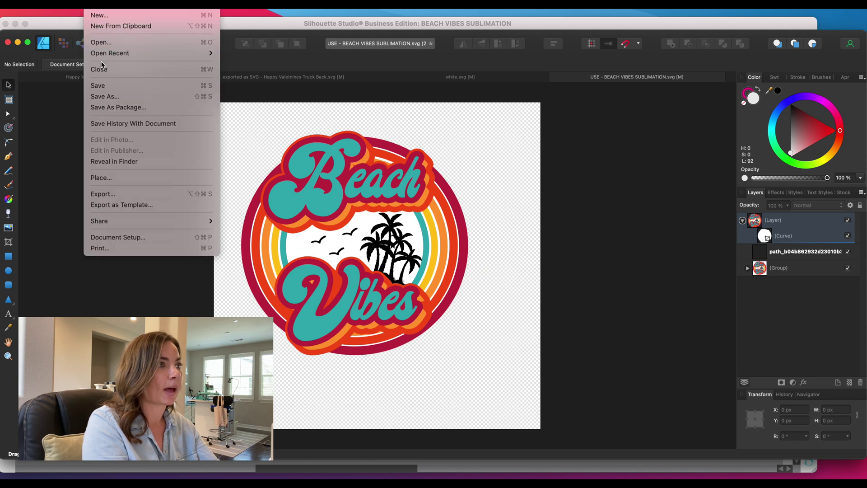
left_click(102, 42)
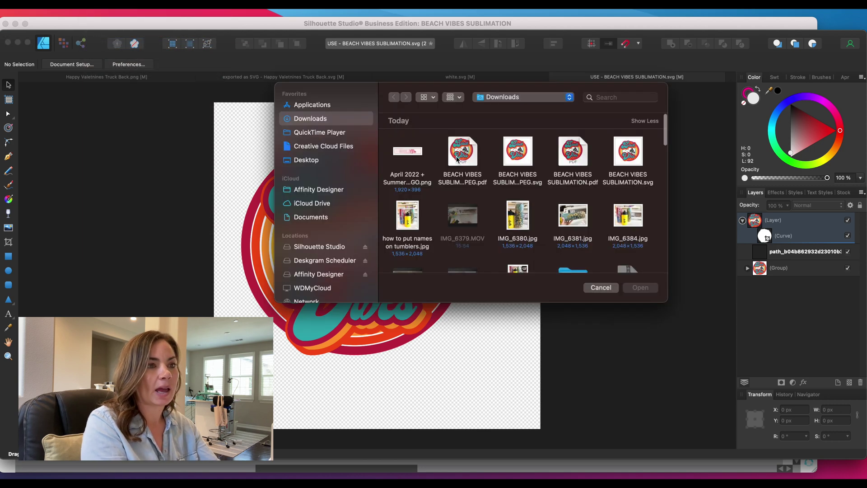
scroll(488, 183, "down", 10)
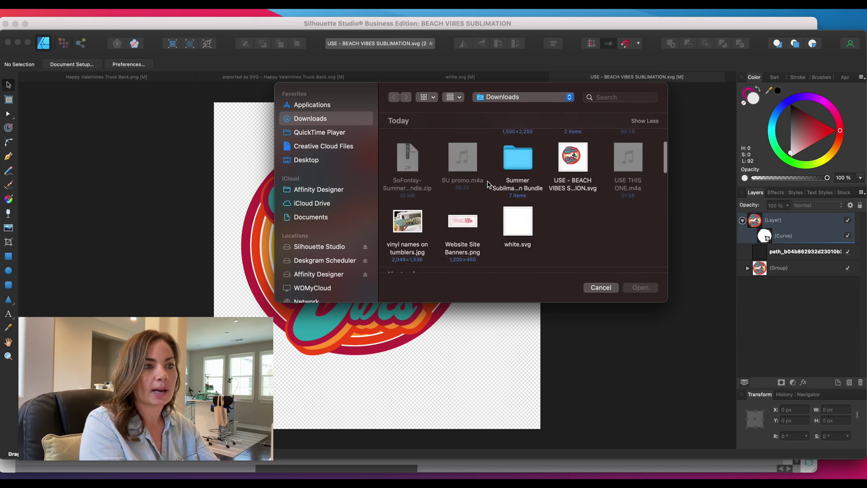
scroll(488, 183, "up", 10)
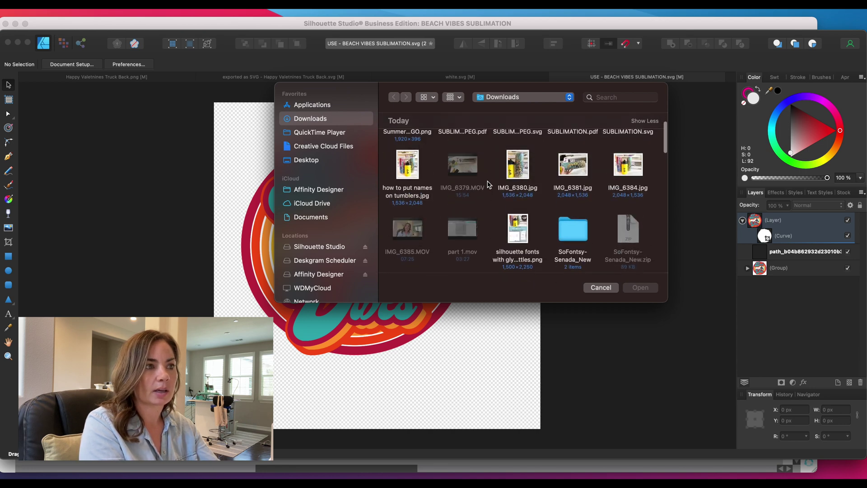
scroll(488, 183, "down", 5)
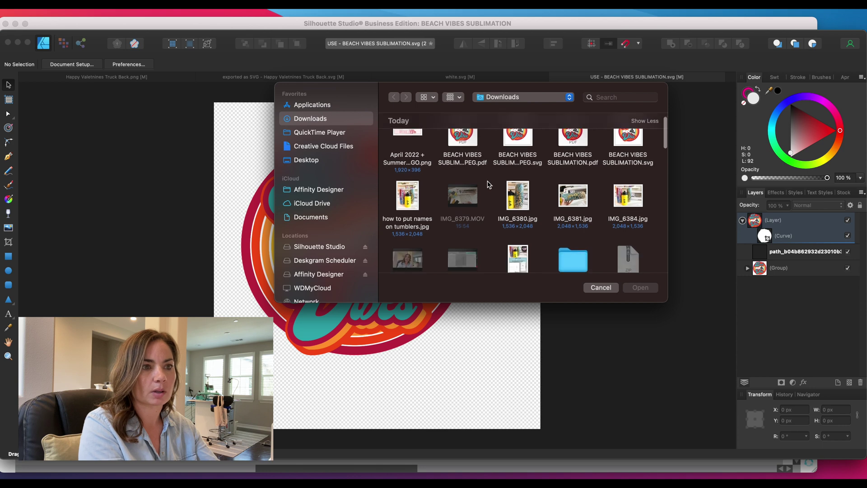
scroll(487, 184, "up", 5)
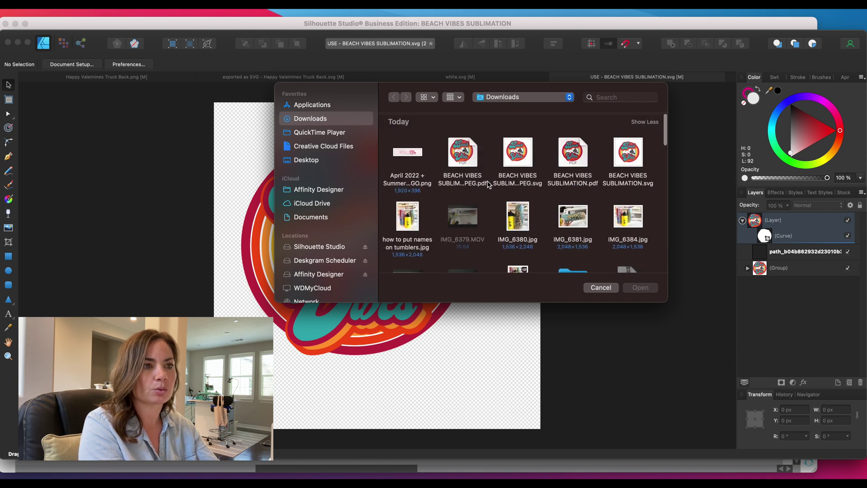
scroll(480, 189, "down", 5)
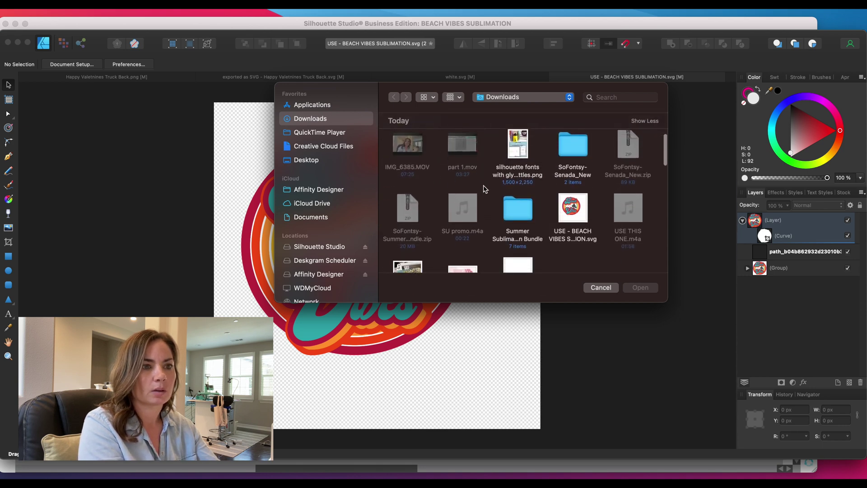
left_click(510, 212)
double_click(510, 212)
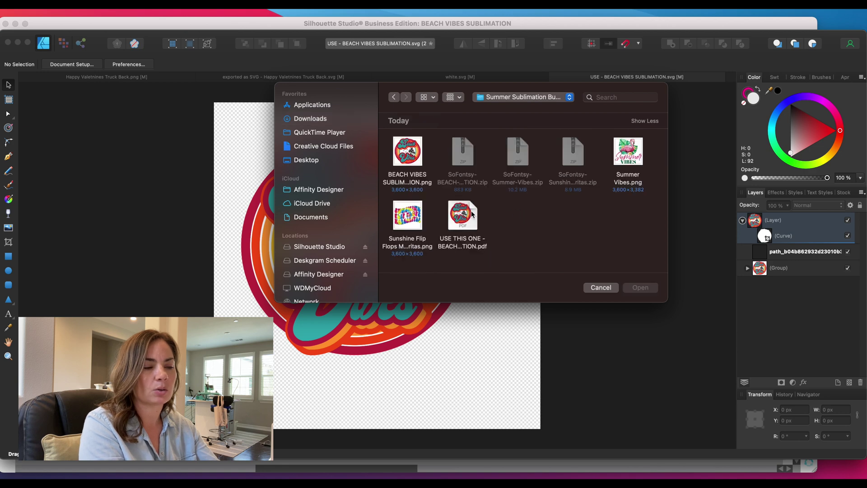
left_click(472, 214)
left_click(640, 288)
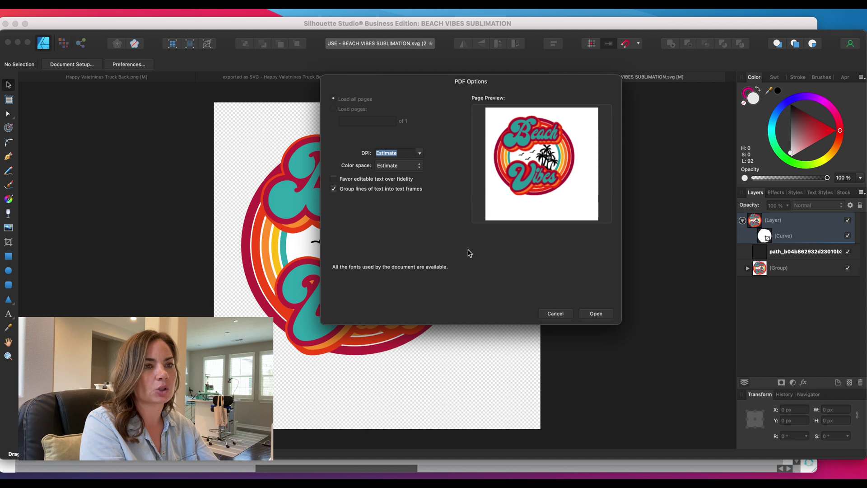
Accept the PDF Options to open the PDF, then select the Beach Vibes artwork curve.
left_click(590, 317)
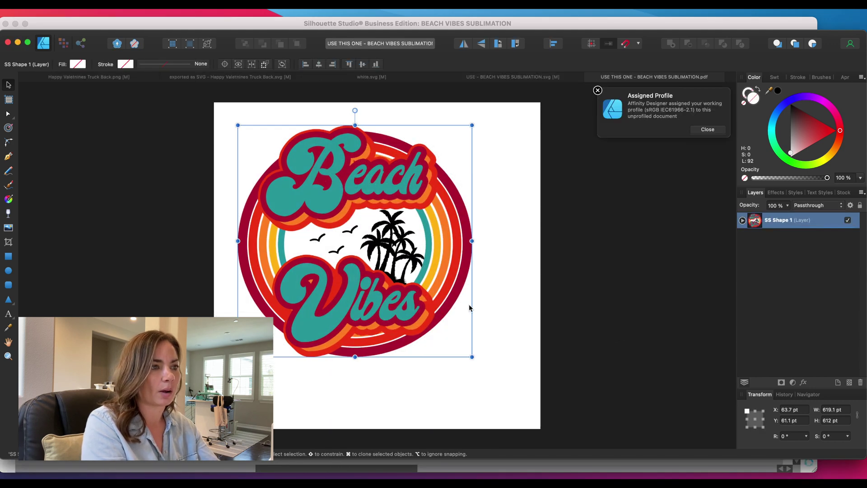
left_click(502, 282)
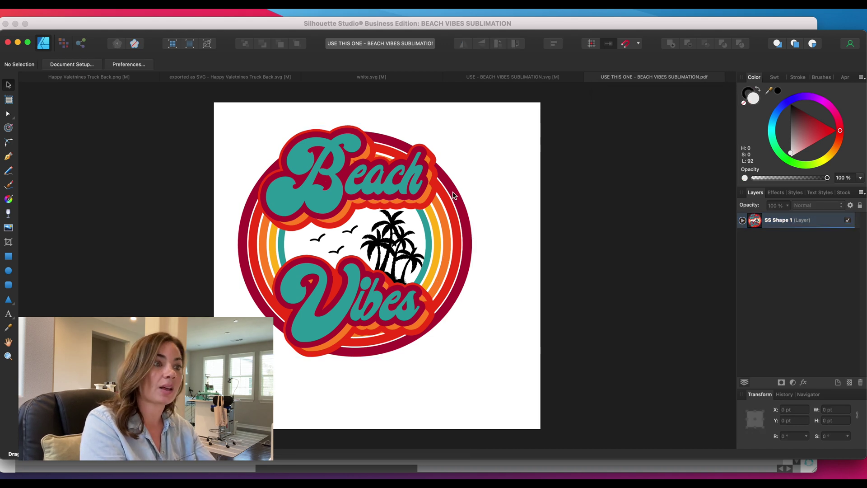
left_click(428, 207)
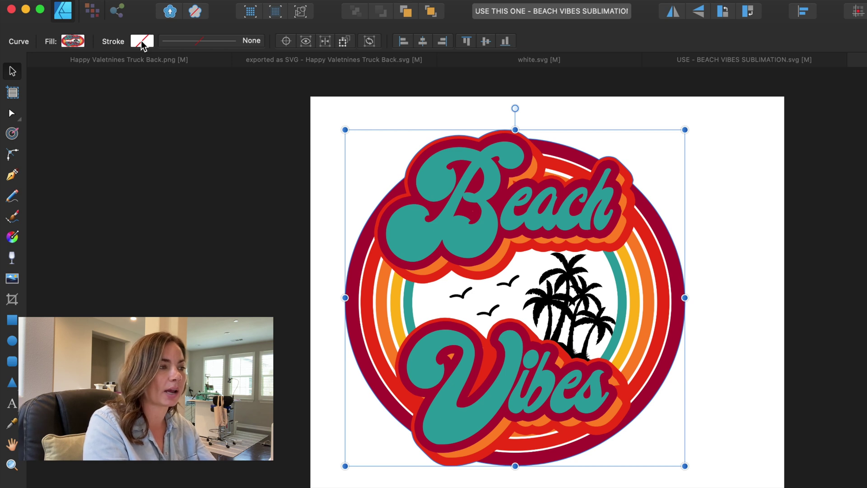
Apply the magenta CutContour swatch as a 1 pt stroke on the Beach Vibes curve.
left_click(141, 42)
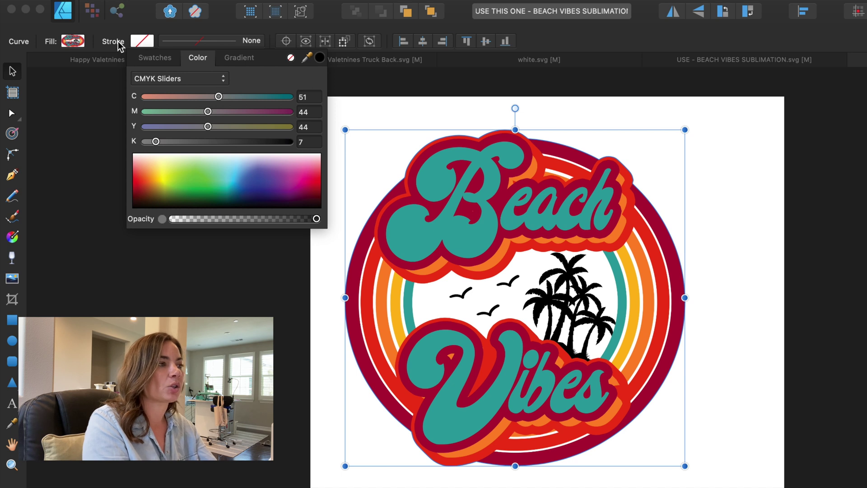
left_click(147, 57)
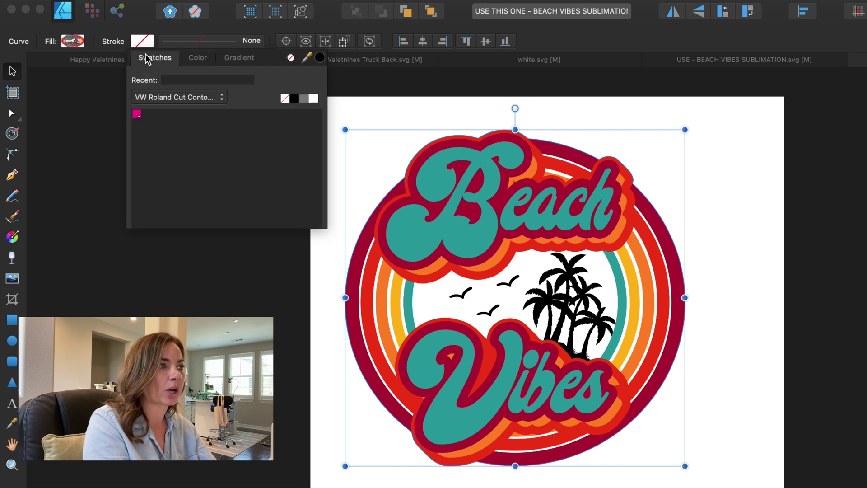
left_click(137, 114)
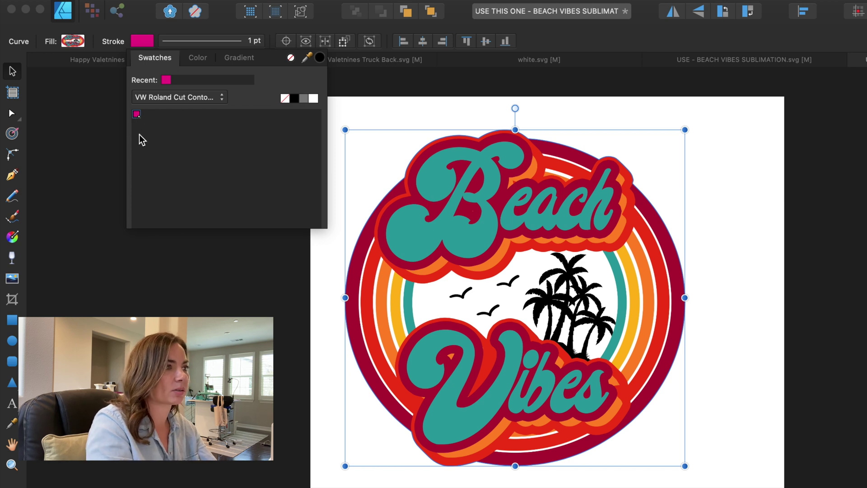
left_click(107, 140)
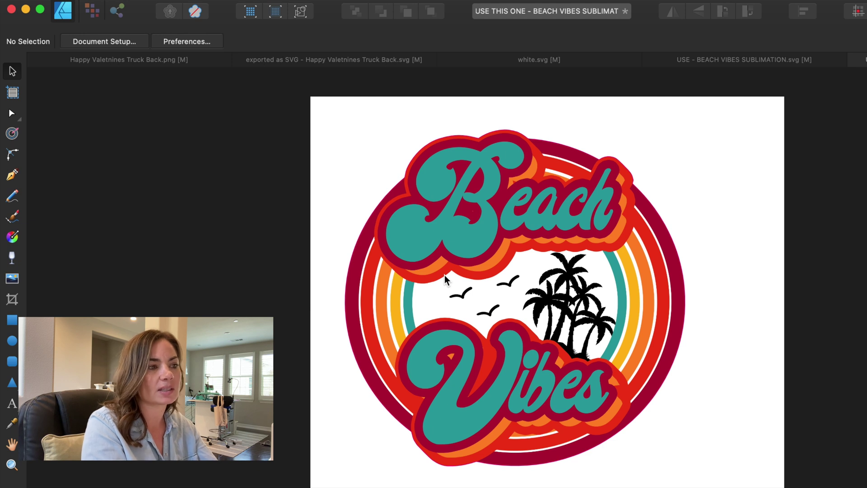
left_click(357, 323)
Reduce the magenta stroke width on the Beach Vibes curve to 0.3 pt.
left_click(207, 41)
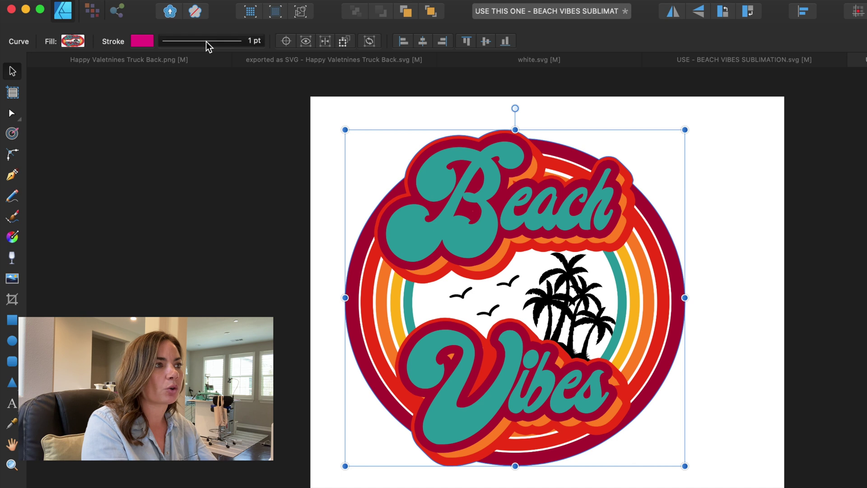
mouse_move(176, 87)
left_mouse_down()
mouse_move(202, 90)
mouse_move(162, 88)
left_mouse_up()
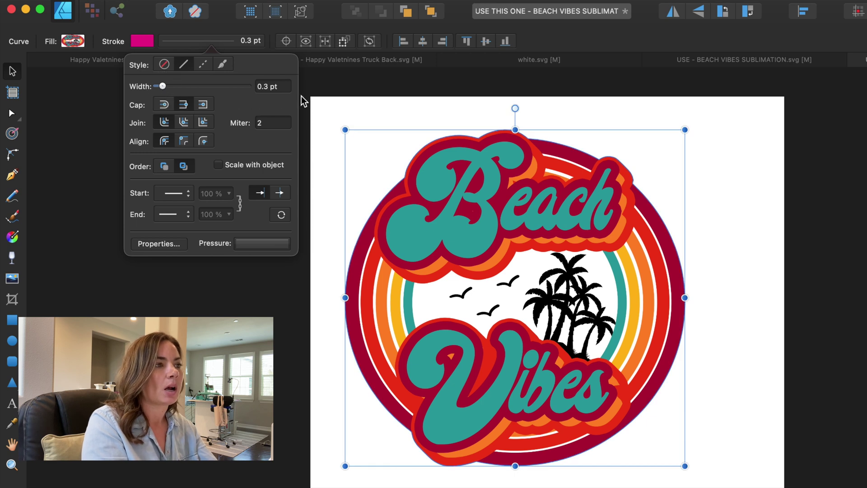
left_click(319, 110)
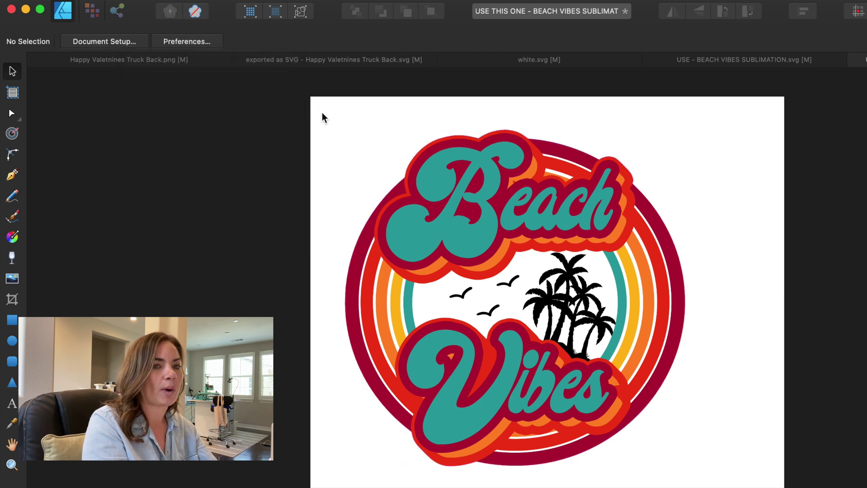
left_click(410, 198)
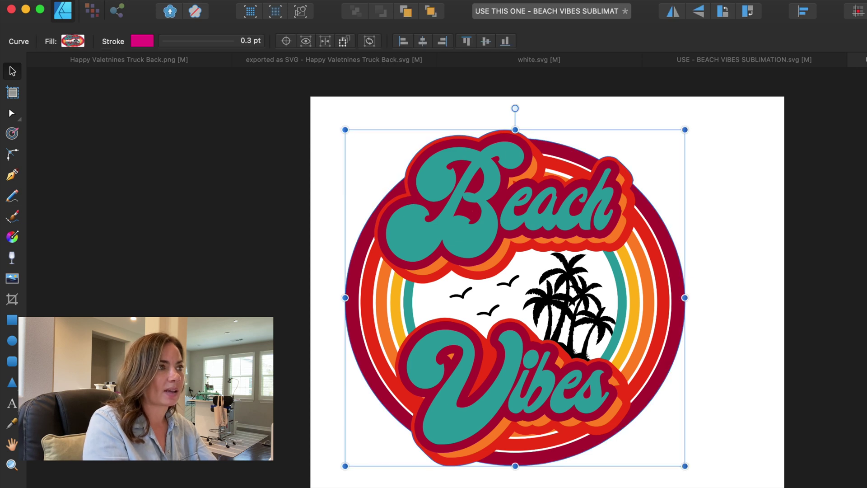
left_click(135, 0)
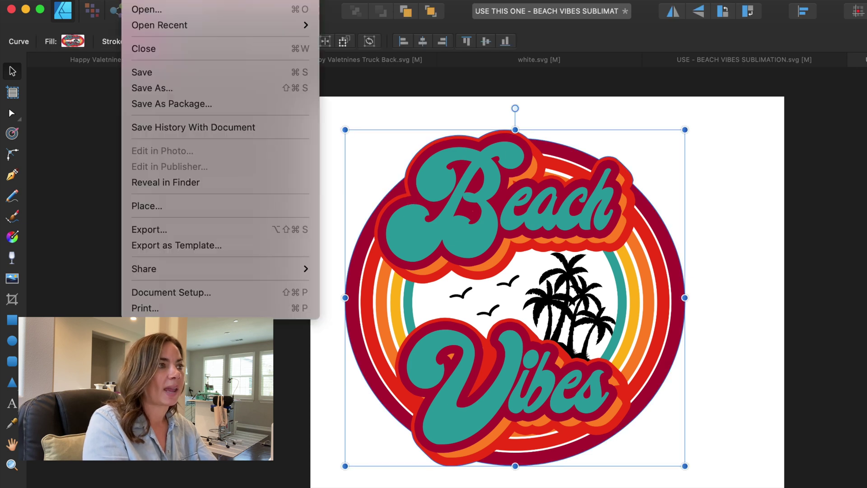
Open the Export dialog with PDF format and the 'PDF (for print)' preset at 300 DPI.
left_click(186, 233)
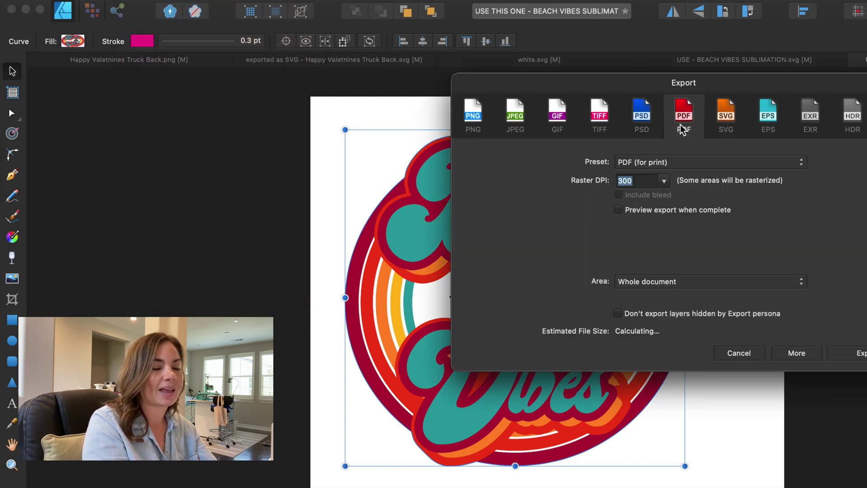